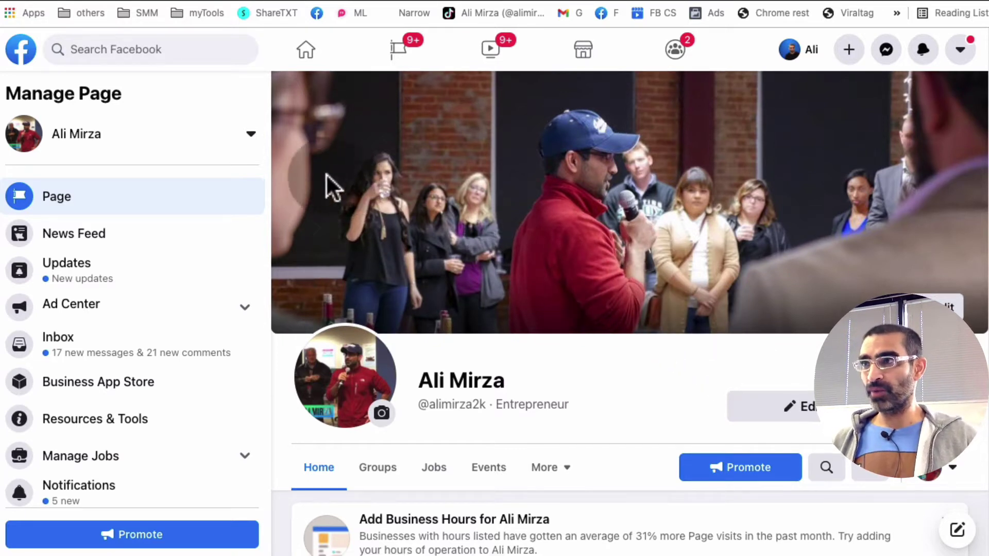
# - Scroll down the Page, start a post, and go to Publishing Tools' published posts list
pyautogui.scroll(-1, 288, 216)
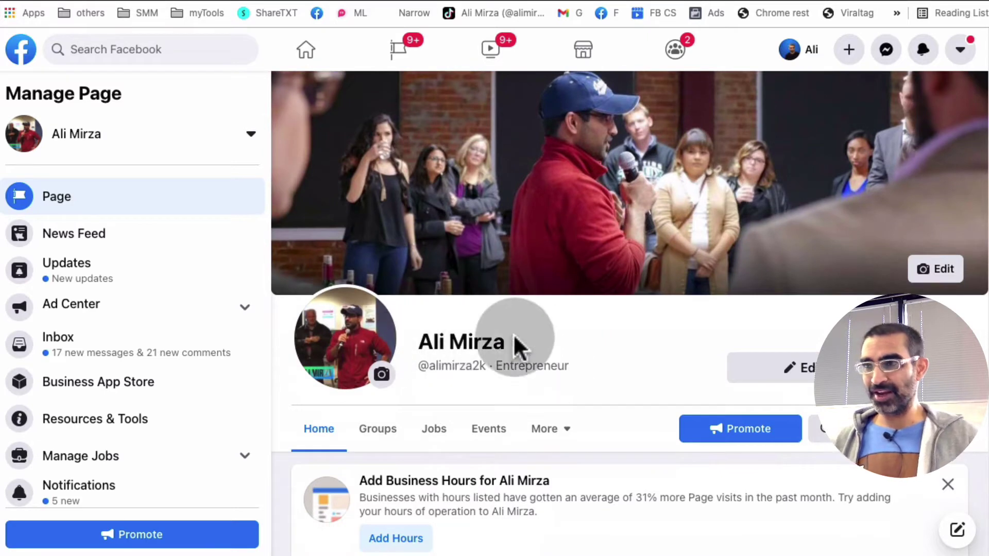
pyautogui.scroll(-1, 558, 303)
pyautogui.scroll(-5, 572, 291)
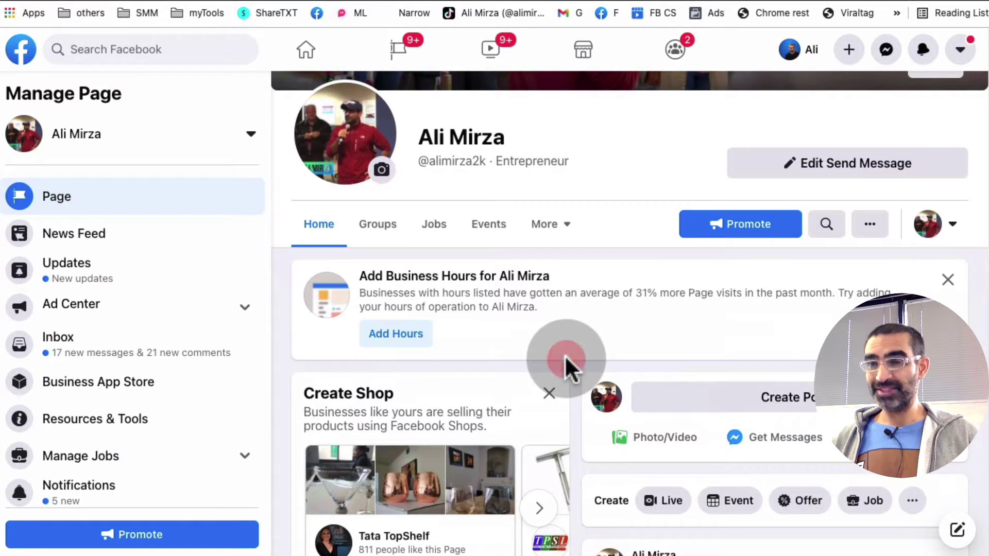
pyautogui.scroll(-1, 564, 355)
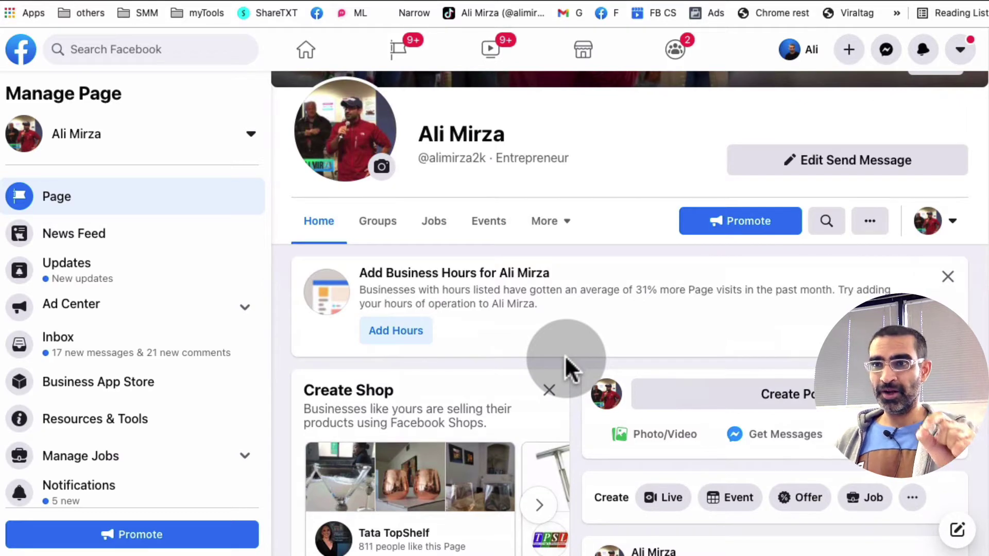
pyautogui.scroll(-1, 669, 371)
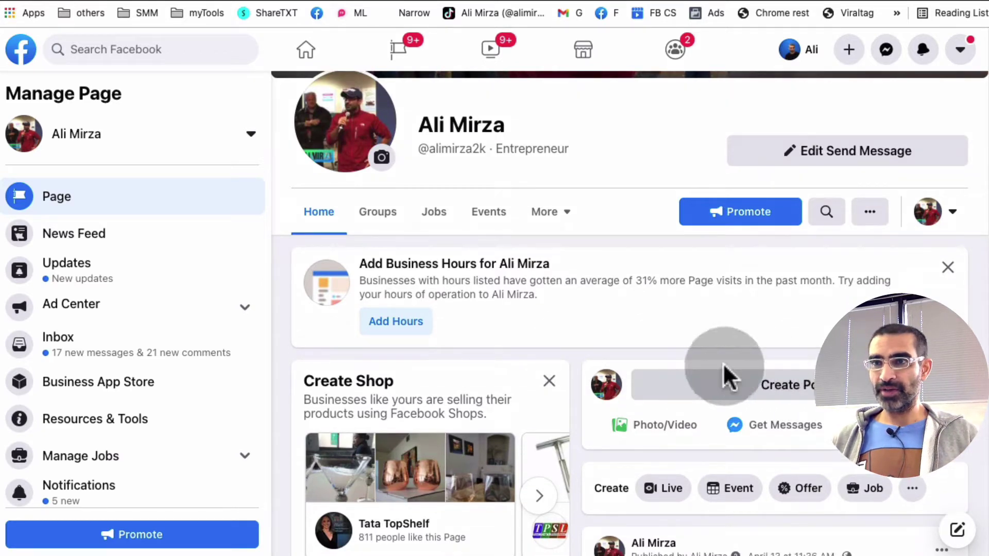
pyautogui.click(780, 396)
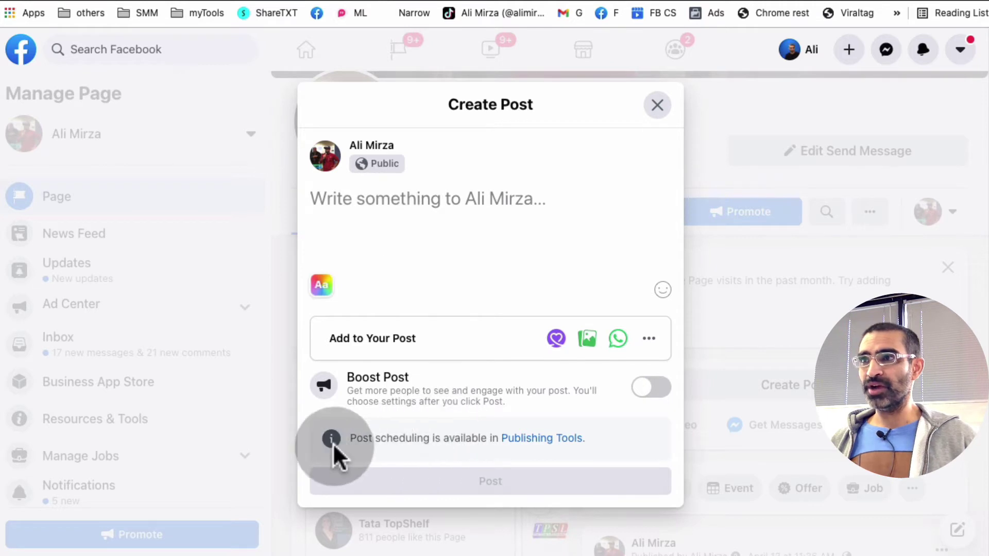
pyautogui.click(568, 436)
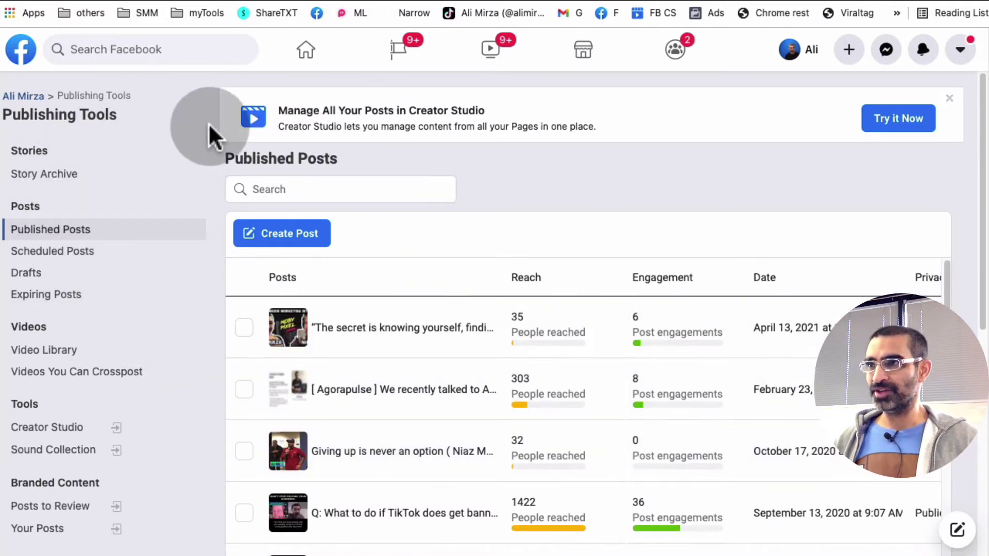
pyautogui.scroll(-3, 112, 229)
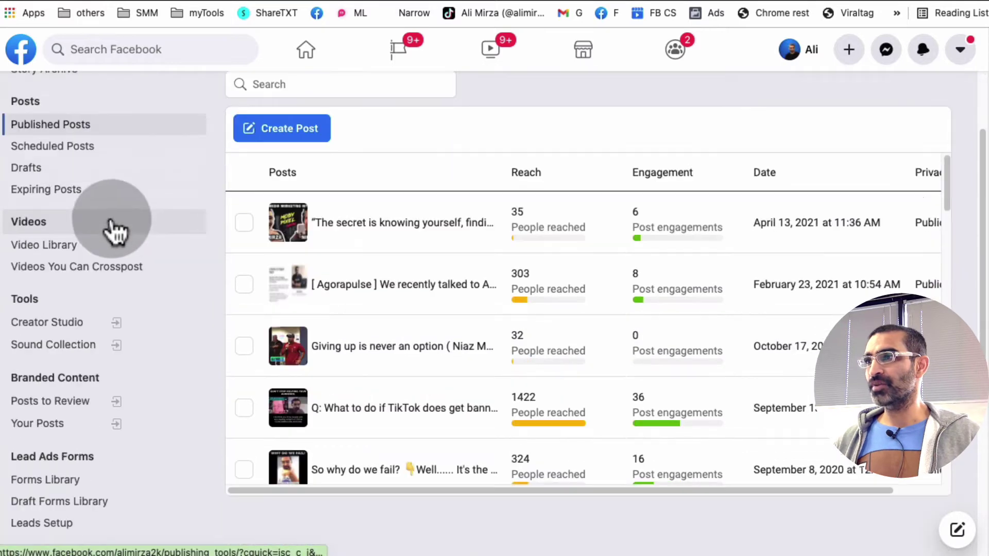
pyautogui.scroll(3, 99, 532)
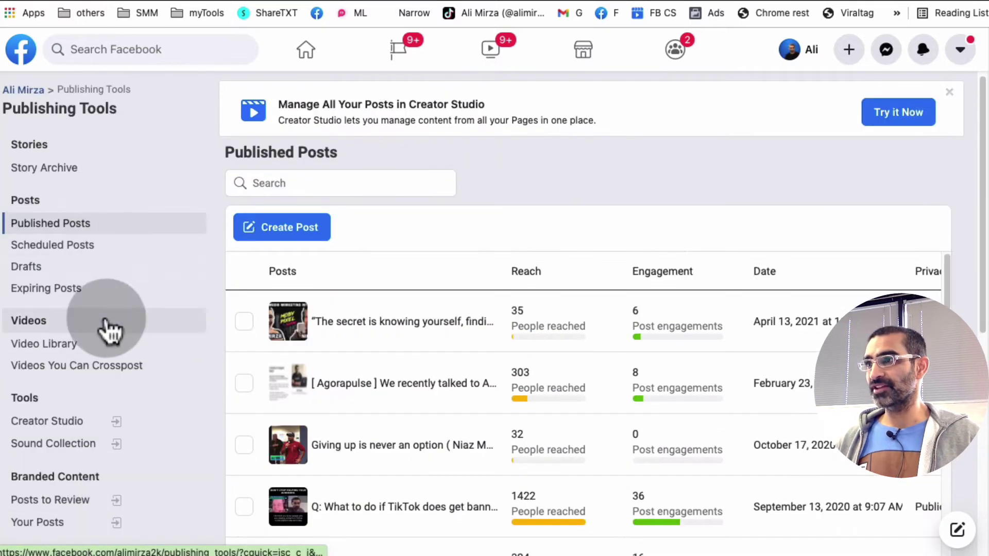
pyautogui.scroll(-6, 101, 479)
pyautogui.scroll(6, 100, 472)
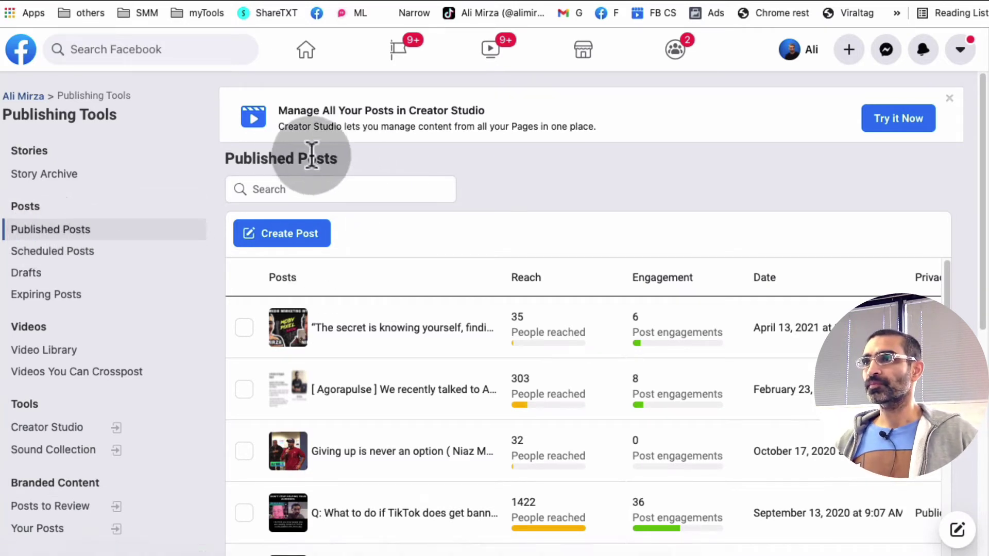
# - Start a New Post from Publishing Tools and scroll through its placements, text and media fields
pyautogui.click(289, 237)
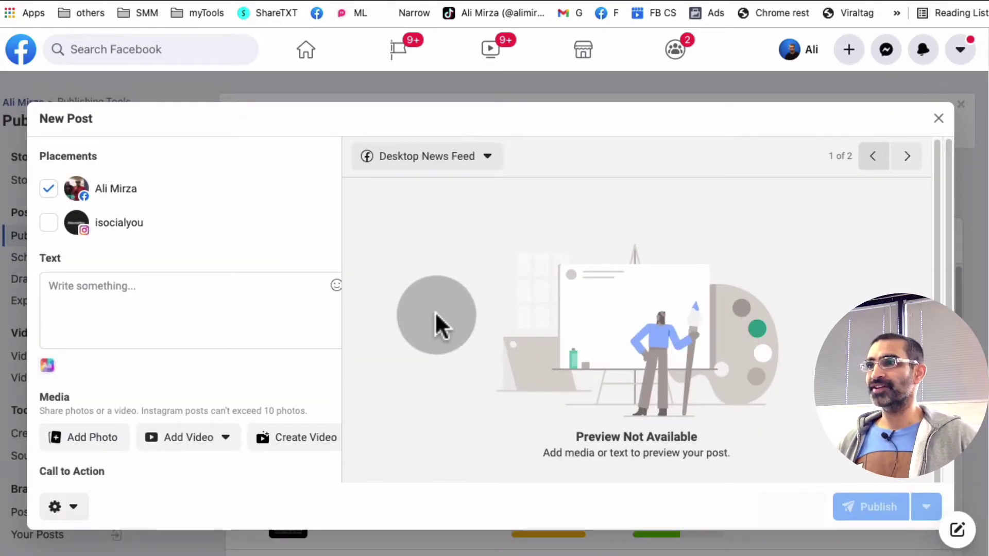
pyautogui.scroll(-1, 551, 319)
pyautogui.scroll(-2, 551, 319)
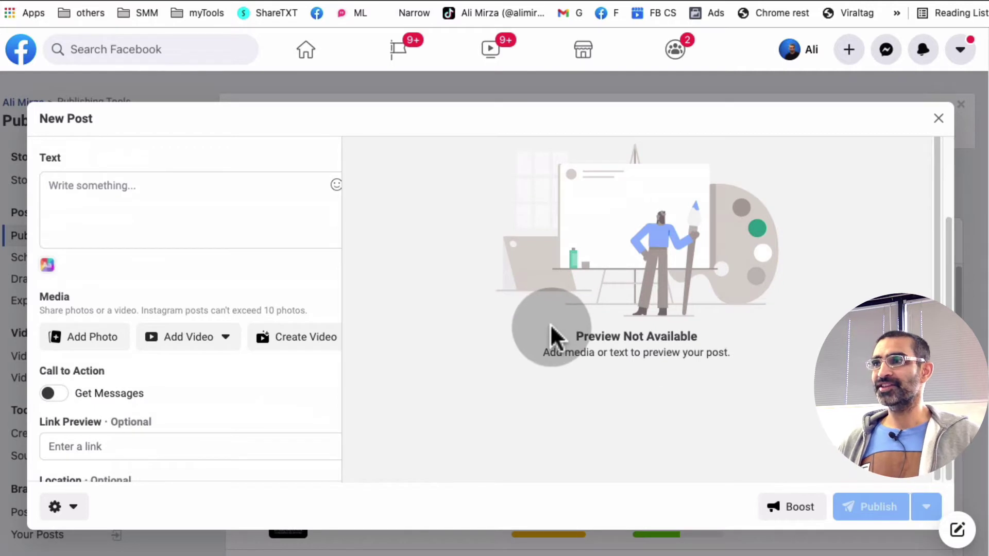
pyautogui.scroll(-3, 227, 327)
pyautogui.scroll(2, 230, 331)
pyautogui.scroll(2, 229, 330)
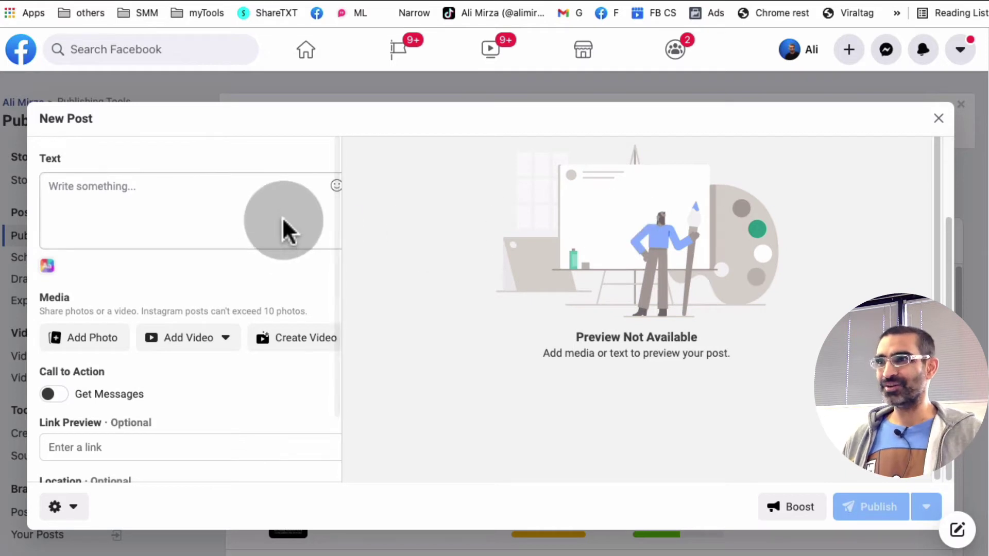
pyautogui.click(291, 150)
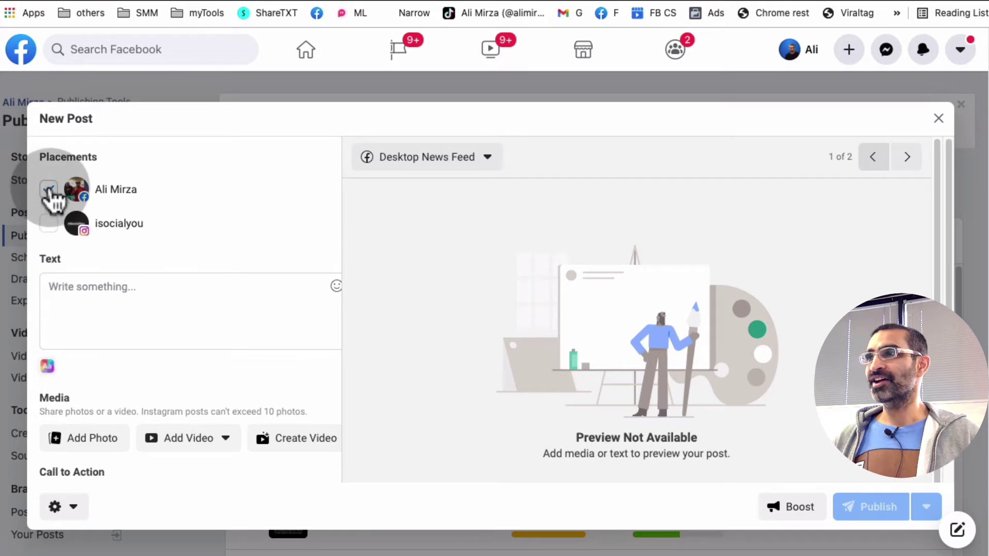
# - Tick both the Facebook Page and Instagram placements for the post
pyautogui.click(49, 223)
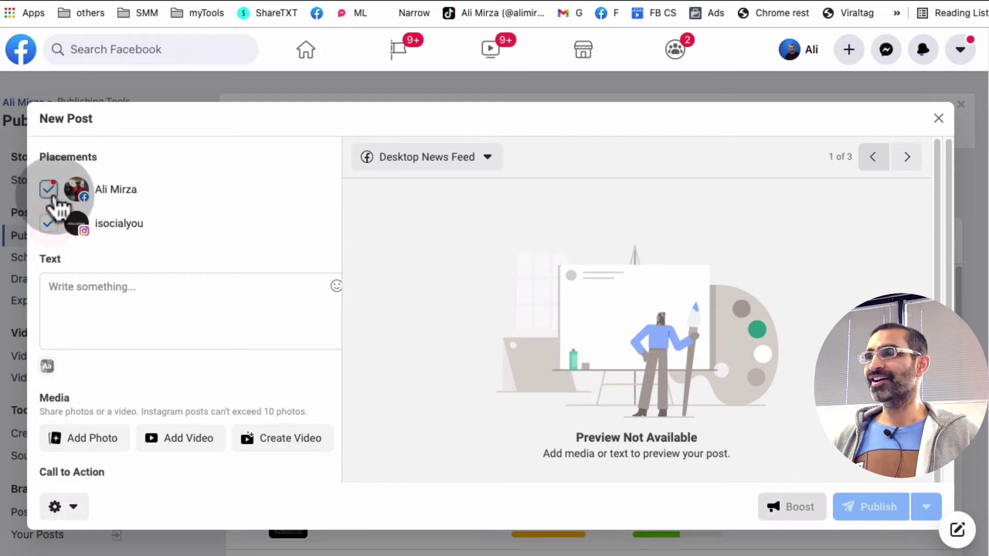
pyautogui.click(48, 190)
pyautogui.click(50, 222)
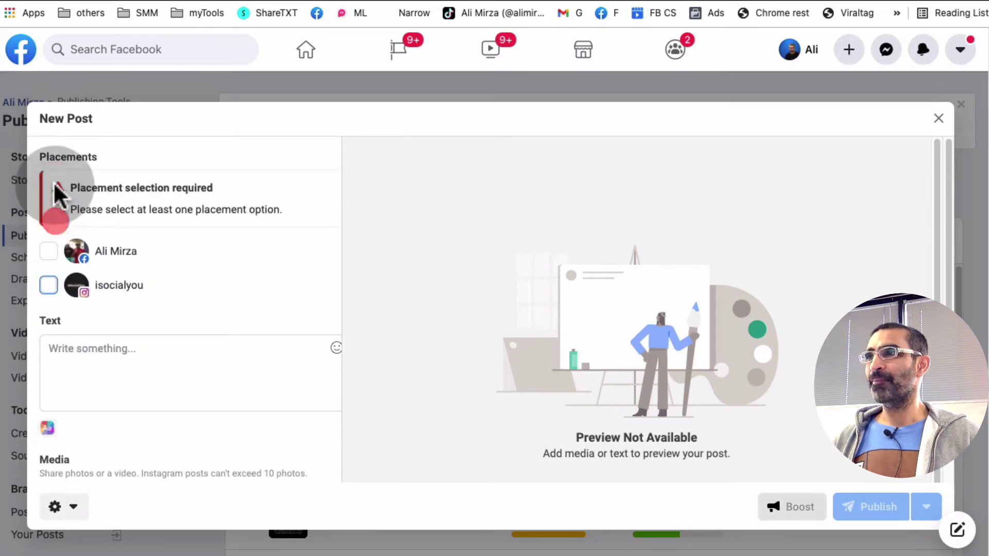
pyautogui.click(51, 252)
pyautogui.click(49, 223)
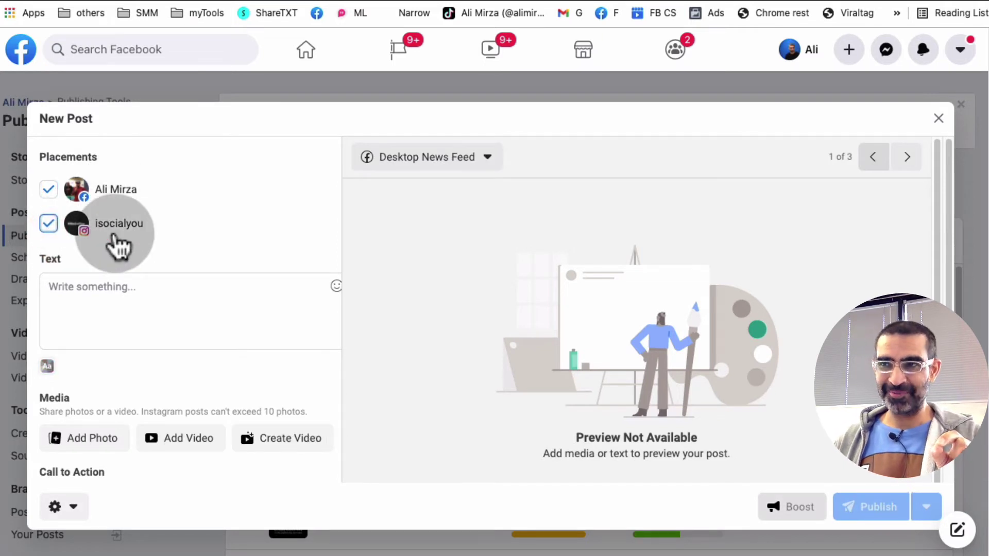
# - Enter 'test post' as the post text
pyautogui.click(133, 311)
pyautogui.write('test post')
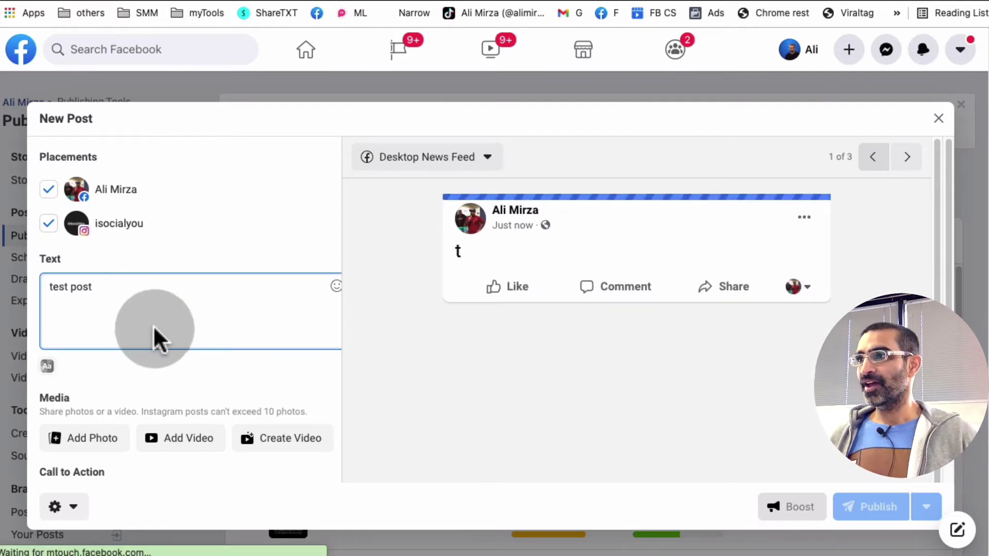
pyautogui.scroll(-1, 154, 327)
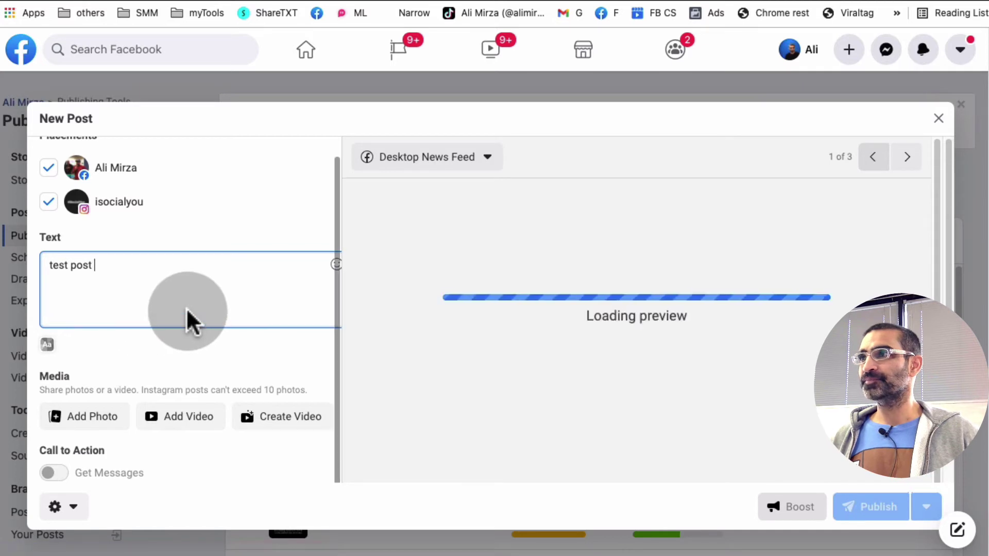
# - Attach the Desktop image Youtube Thumbnails.png as the post's photo
pyautogui.click(103, 416)
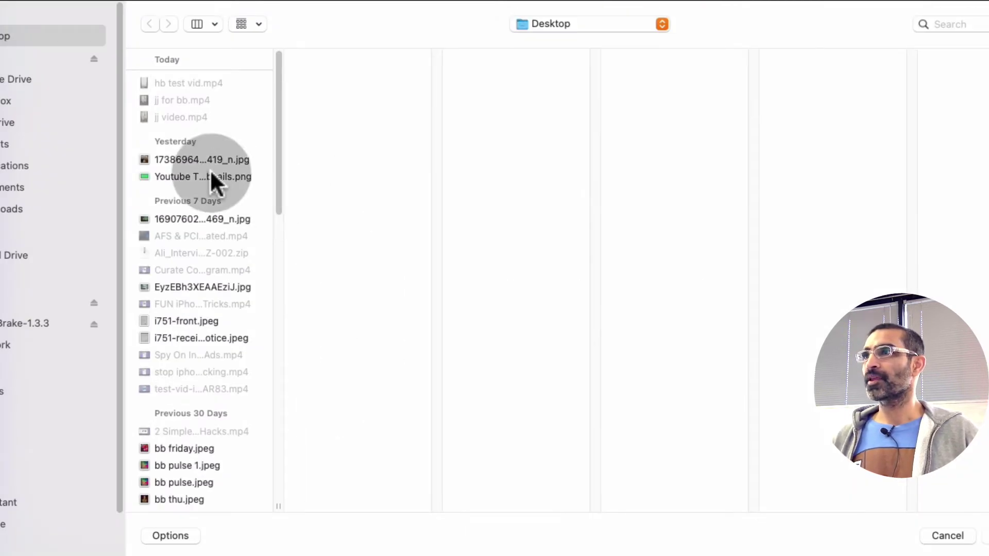
pyautogui.click(207, 176)
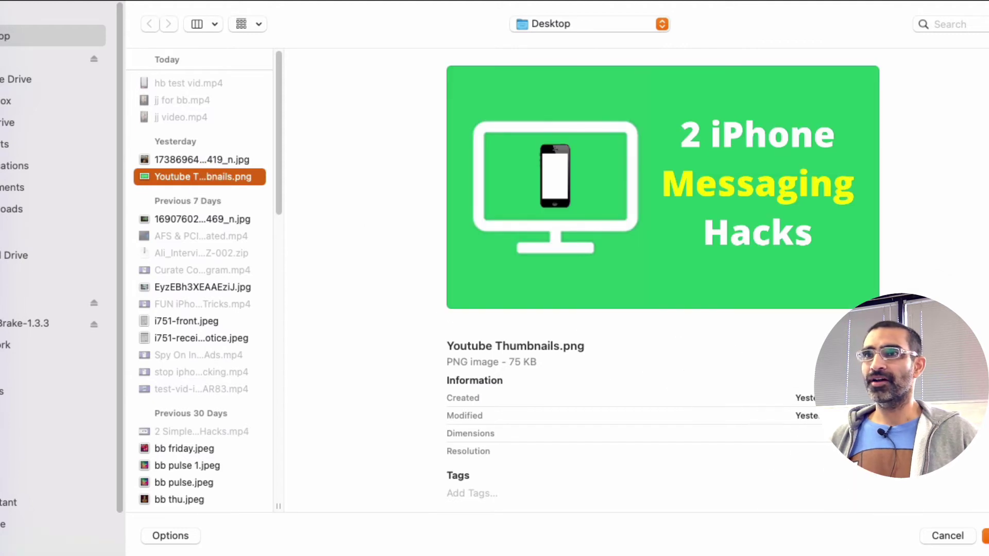
pyautogui.press('Return')
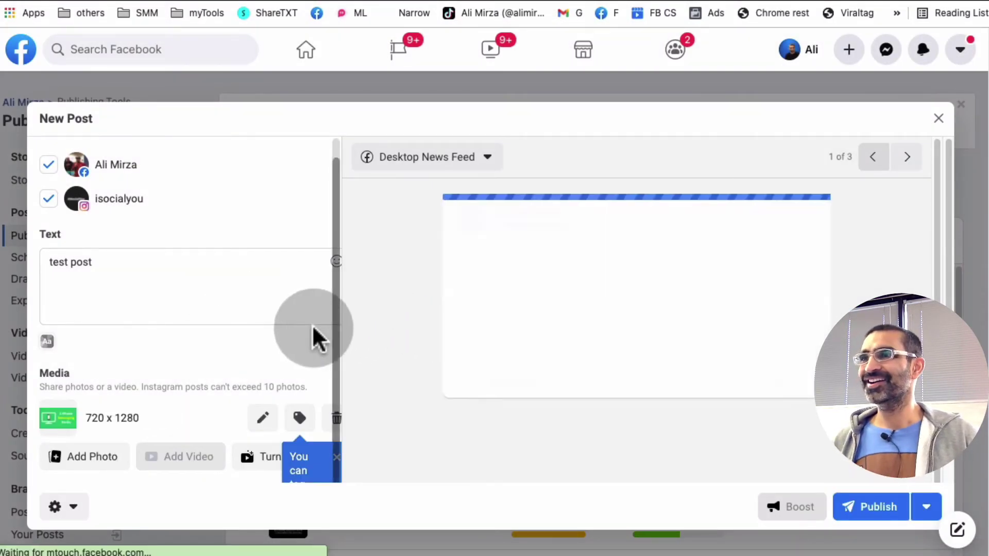
# - Switch the preview to Mobile News Feed, then Instagram Feed, and close the tagging tip
pyautogui.scroll(-2, 301, 309)
pyautogui.scroll(-1, 301, 312)
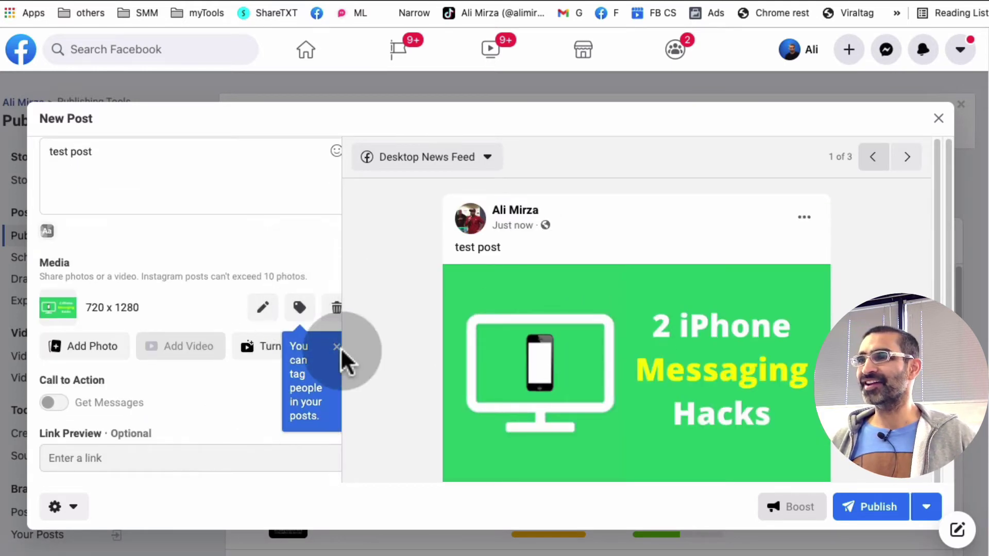
pyautogui.click(481, 168)
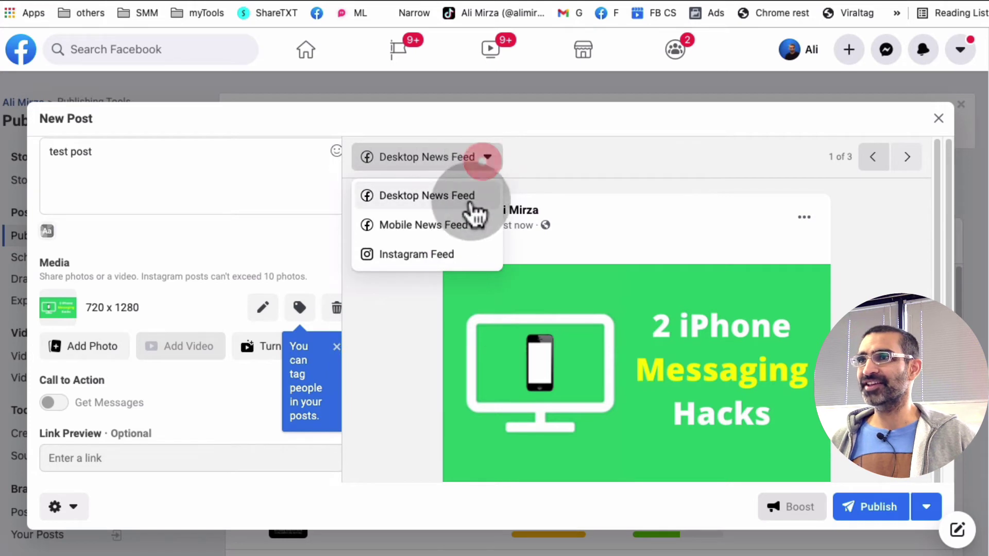
pyautogui.click(439, 225)
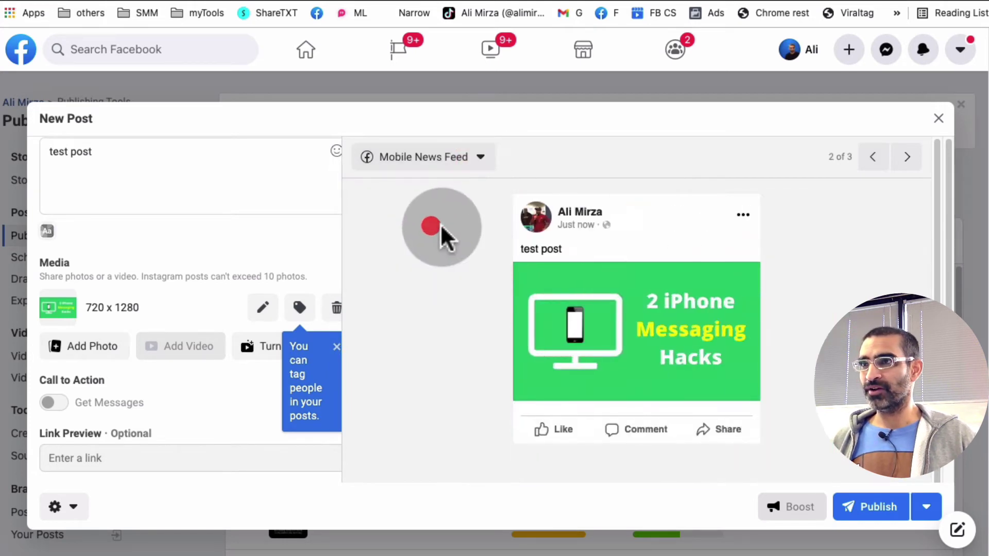
pyautogui.click(470, 158)
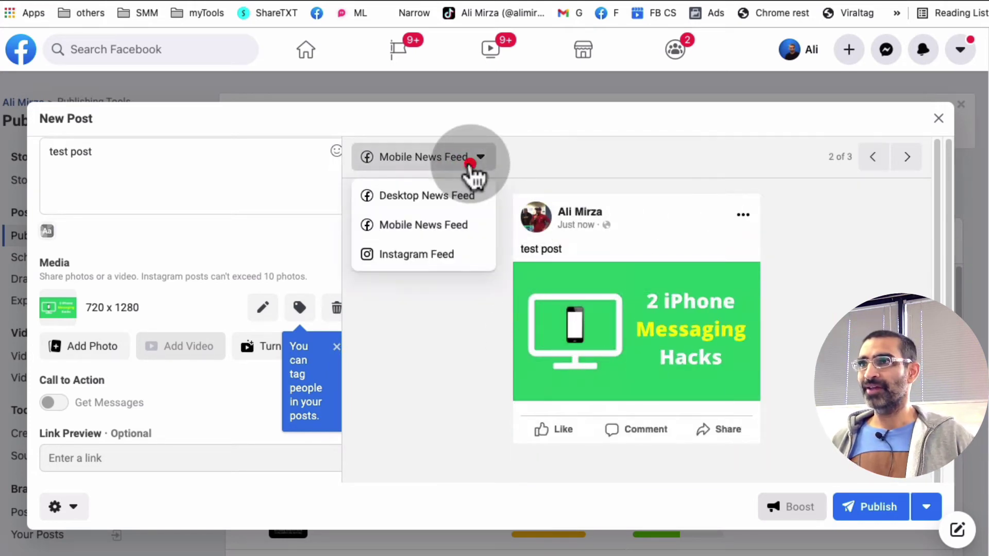
pyautogui.click(450, 252)
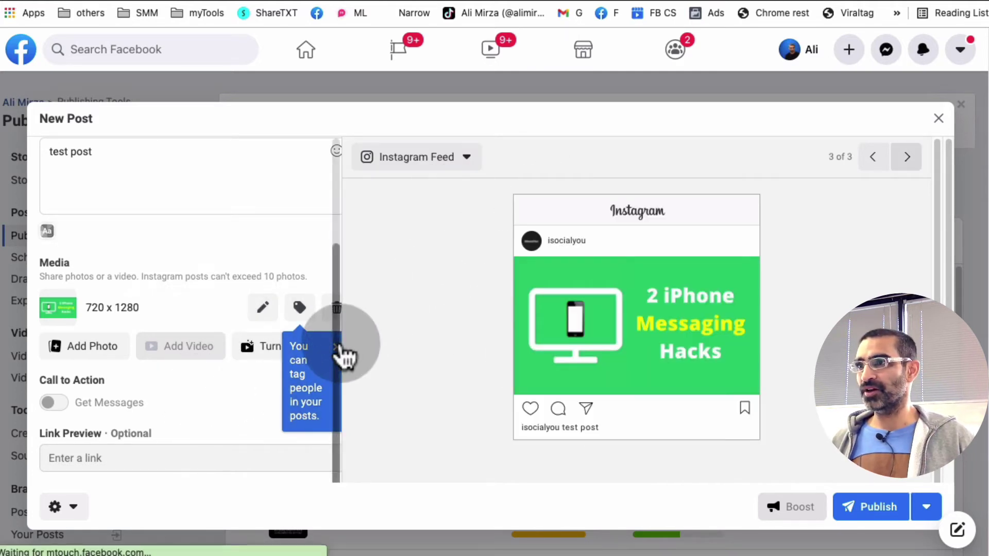
pyautogui.click(338, 347)
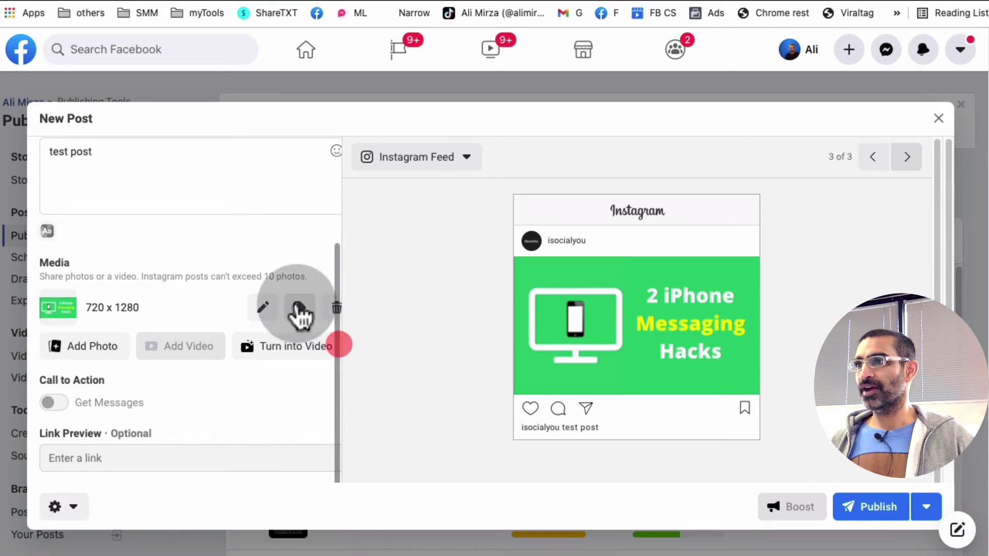
pyautogui.scroll(3, 155, 234)
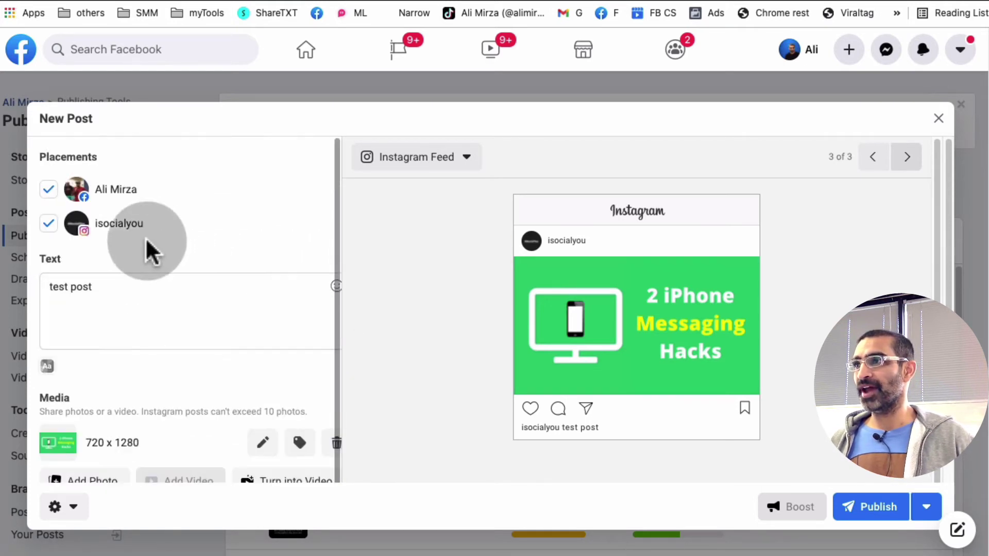
pyautogui.click(131, 291)
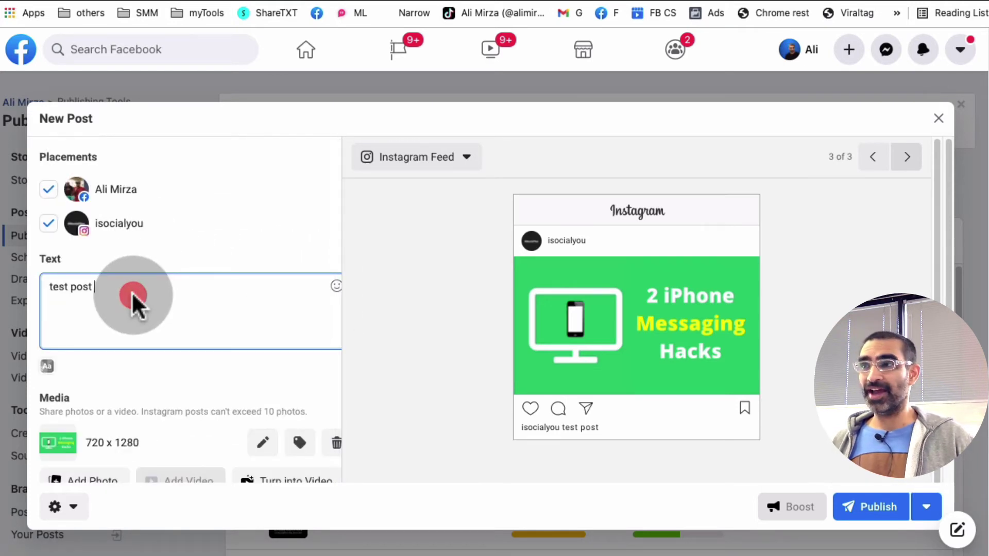
pyautogui.click(77, 224)
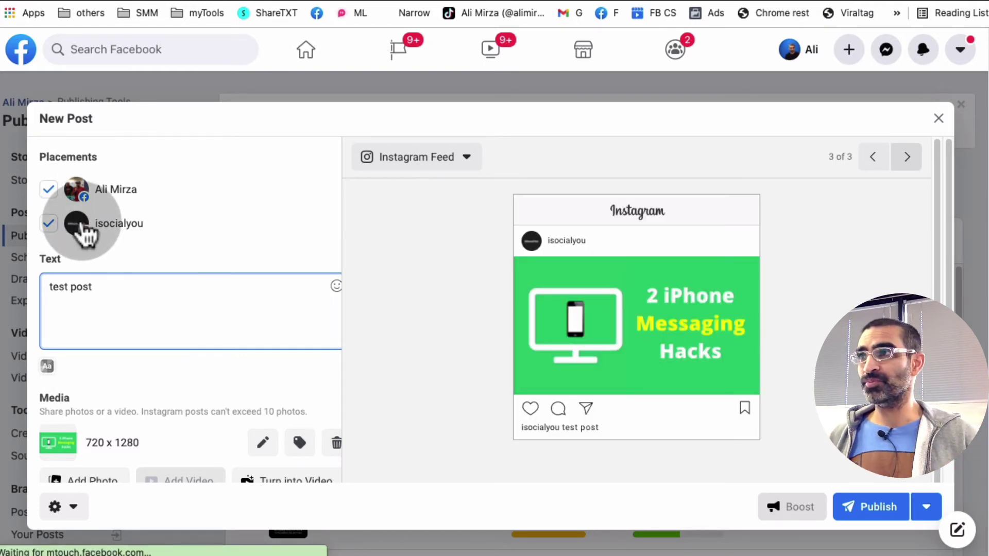
pyautogui.click(48, 190)
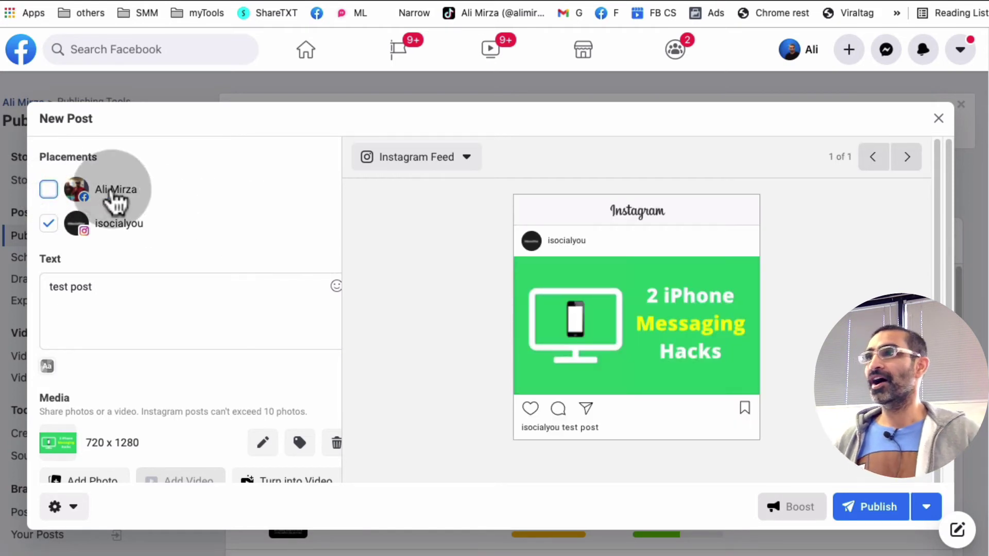
pyautogui.click(49, 189)
pyautogui.scroll(-3, 189, 272)
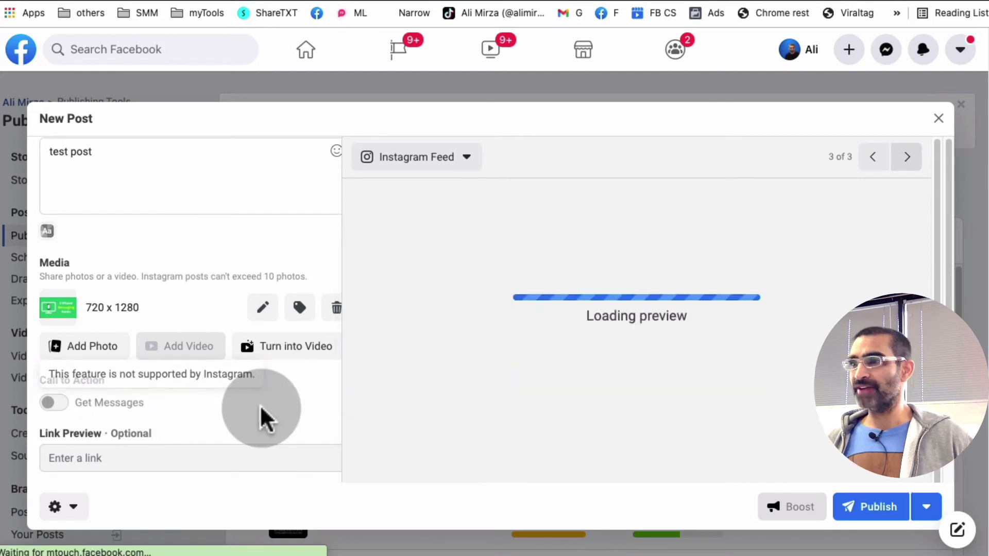
pyautogui.moveTo(100, 450)
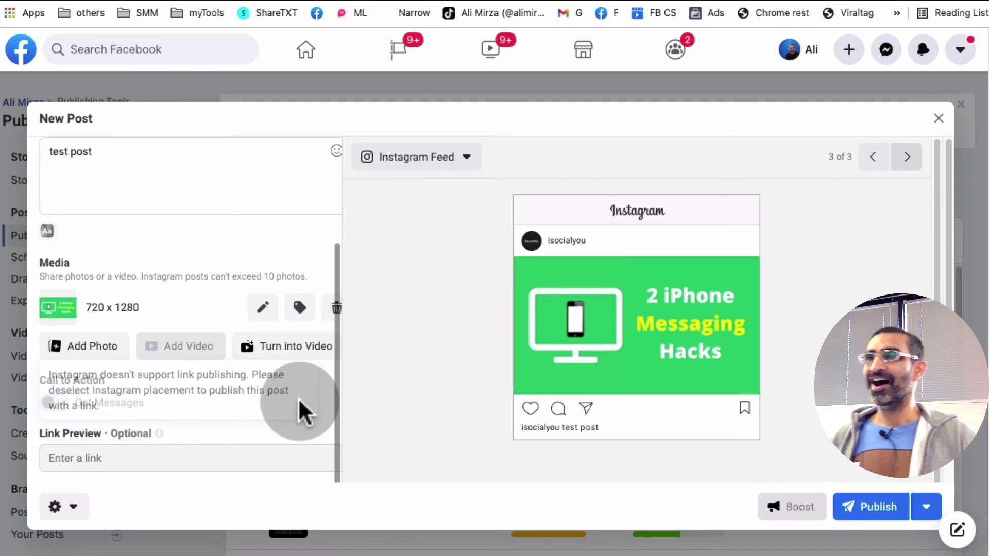
pyautogui.scroll(5, 304, 389)
pyautogui.scroll(-1, 548, 393)
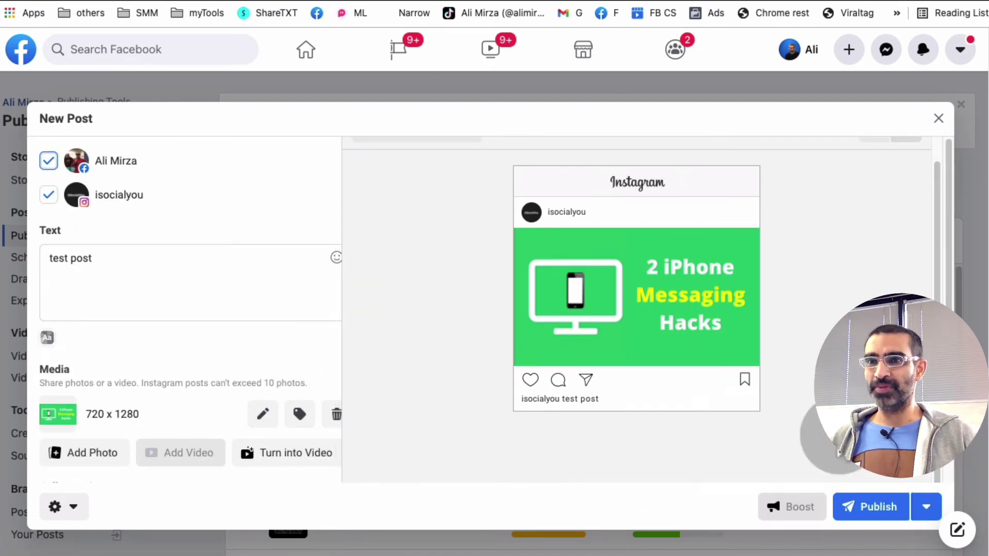
pyautogui.click(927, 507)
pyautogui.click(876, 453)
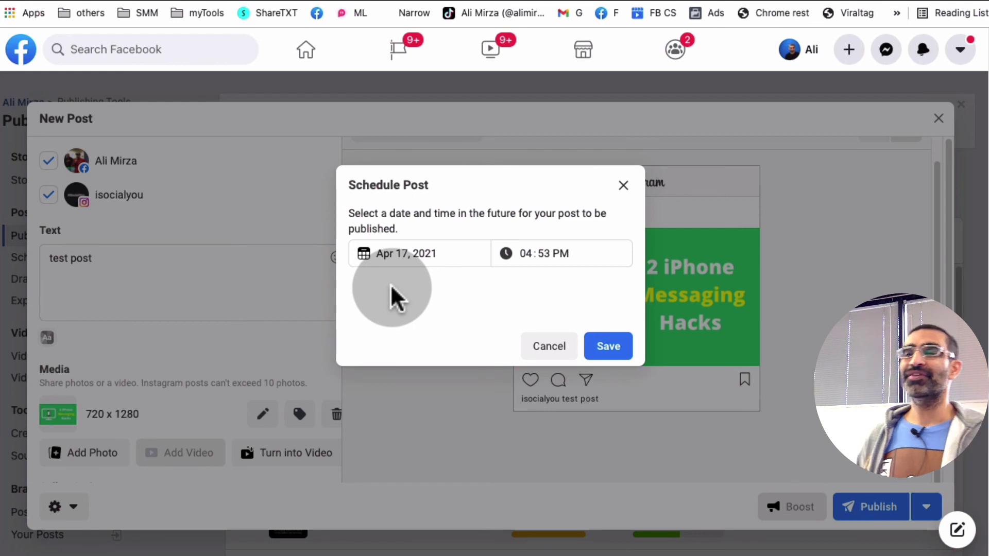
pyautogui.click(538, 355)
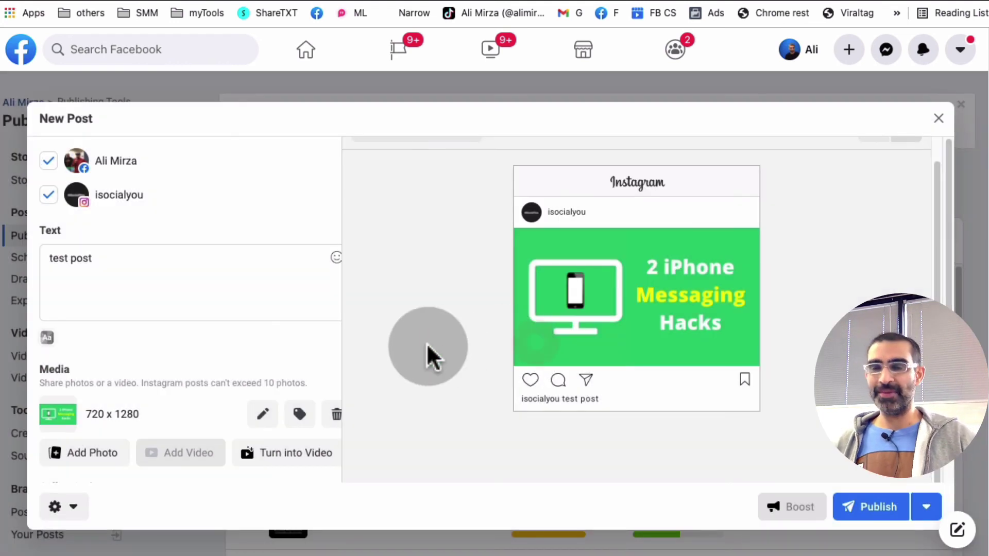